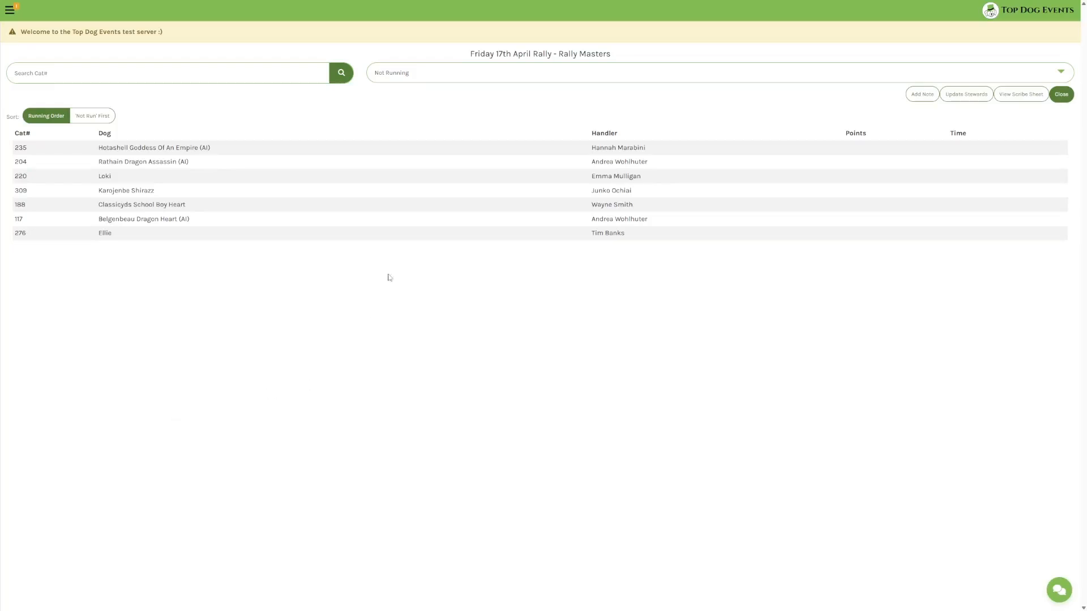
Record a pass for Hotashell Goddess Of An Empire in Rally Masters with 50 points and a time of 1:22.55
click(291, 152)
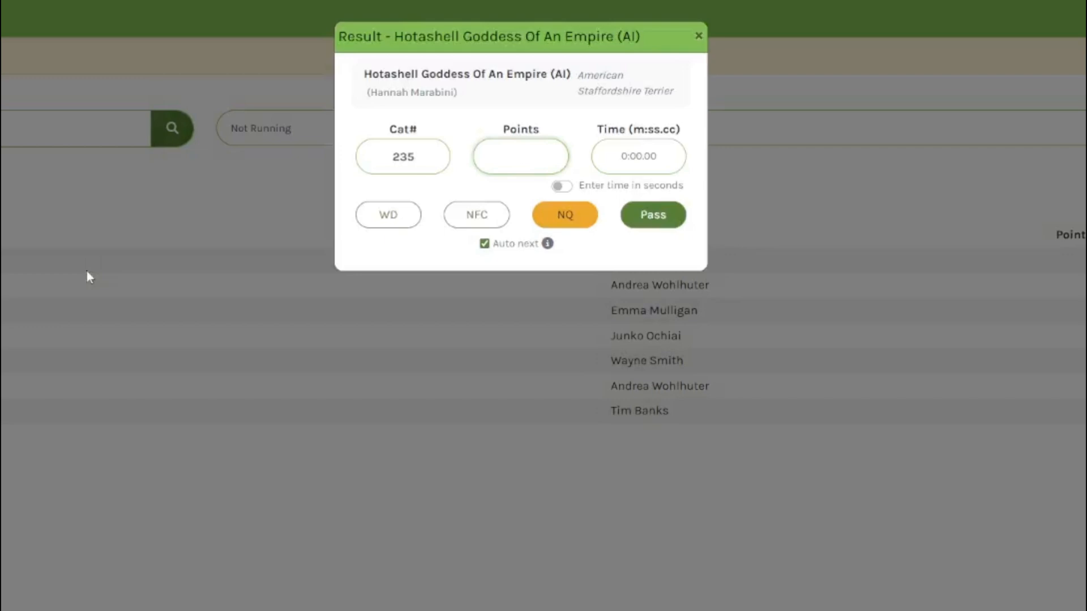
click(640, 161)
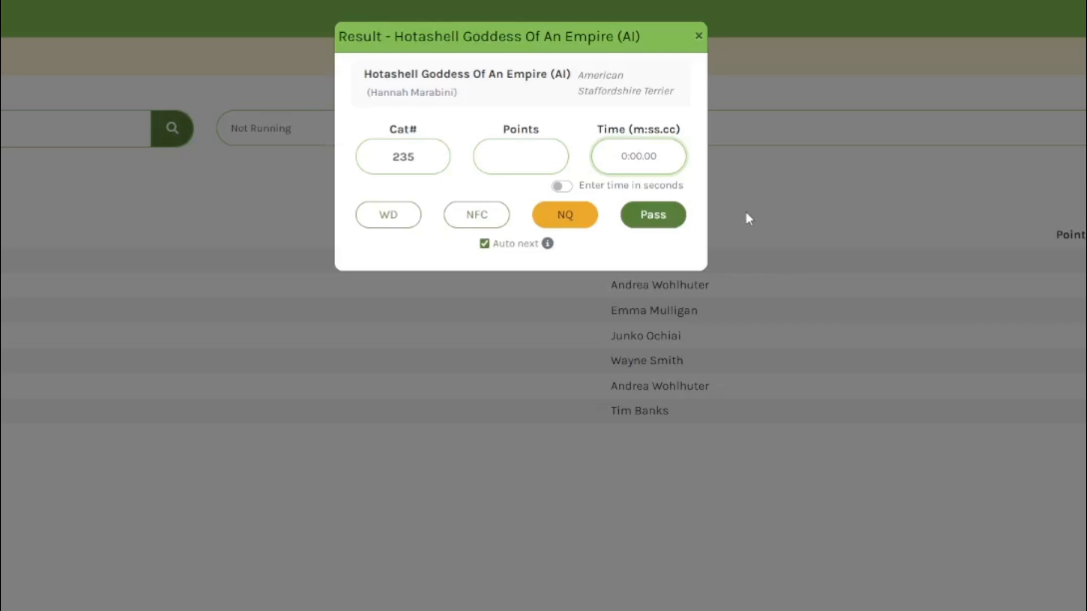
text(01:22:55)
click(533, 154)
text(50)
click(634, 215)
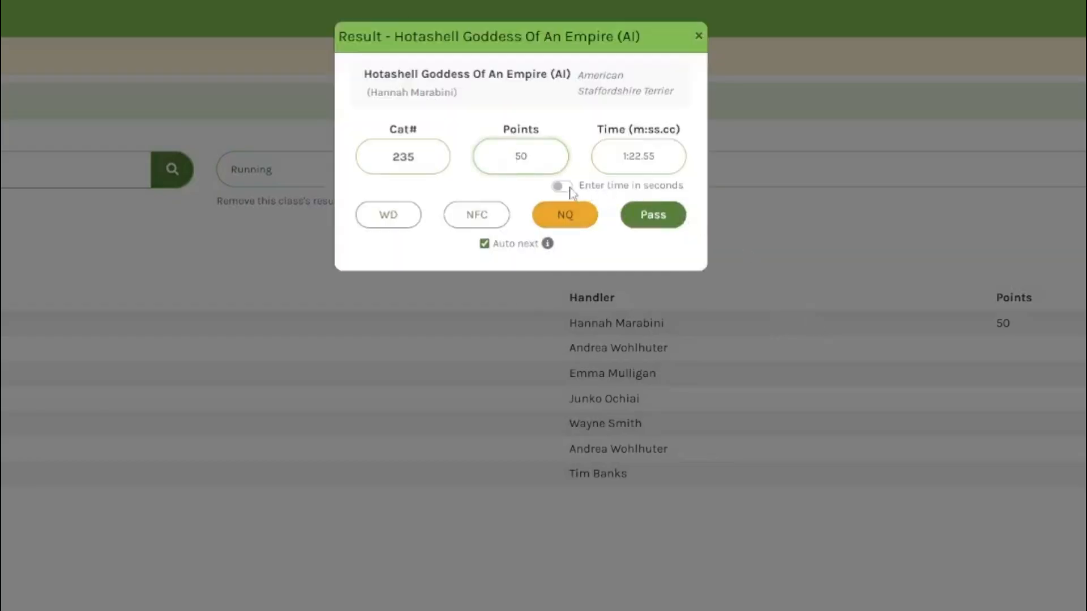
Toggle time entry to seconds and back, try re-entering the time as 1:22.54, then clear it and close the result unsaved
click(566, 188)
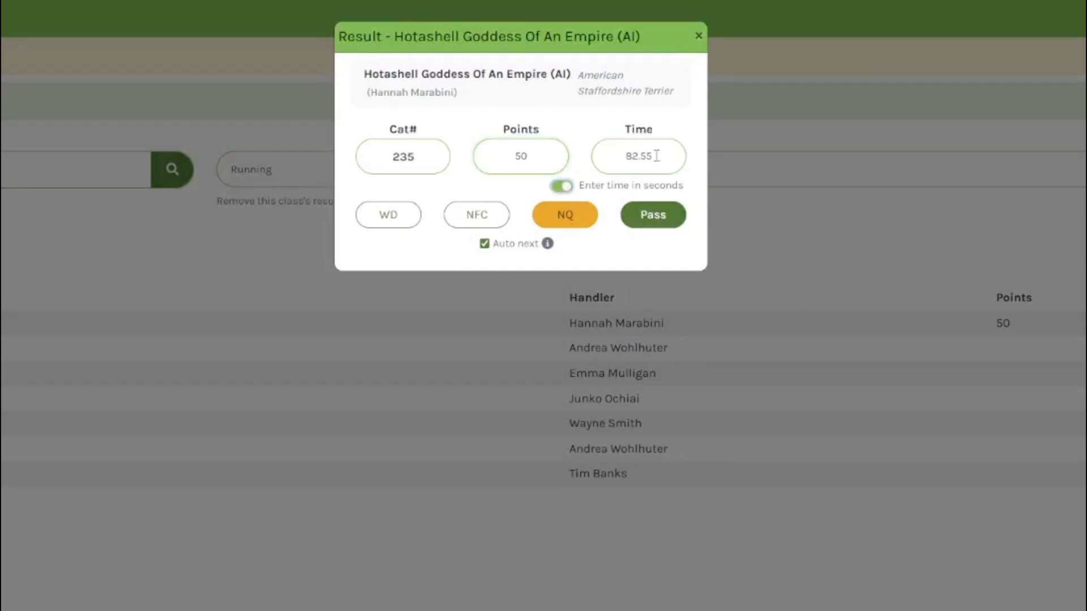
click(563, 187)
double_click(654, 158)
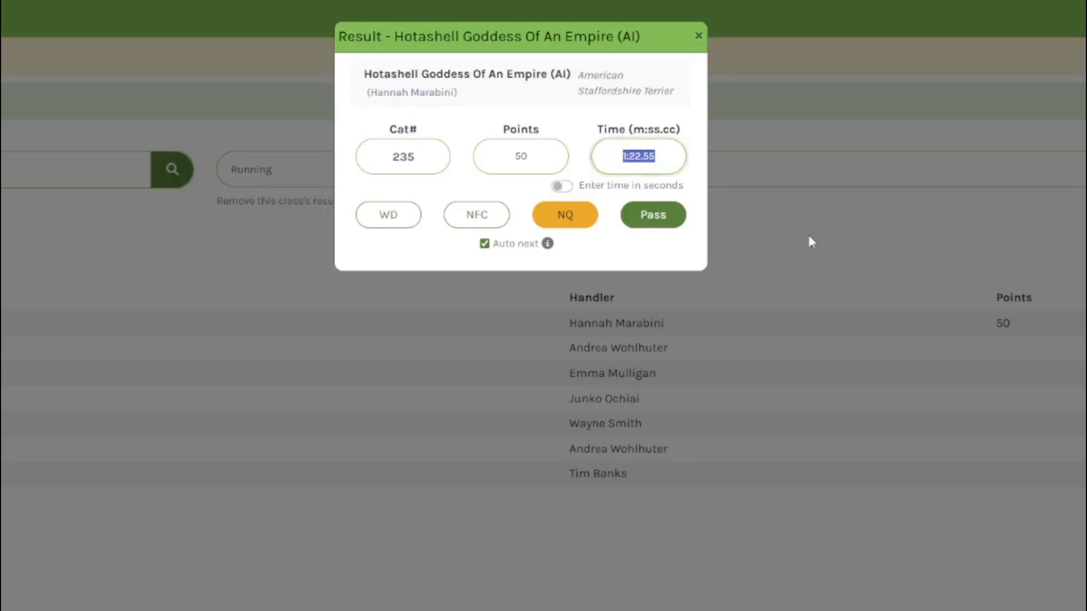
key(BackSpace)
text(01:22.54)
key(ctrl+a)
key(BackSpace)
click(700, 35)
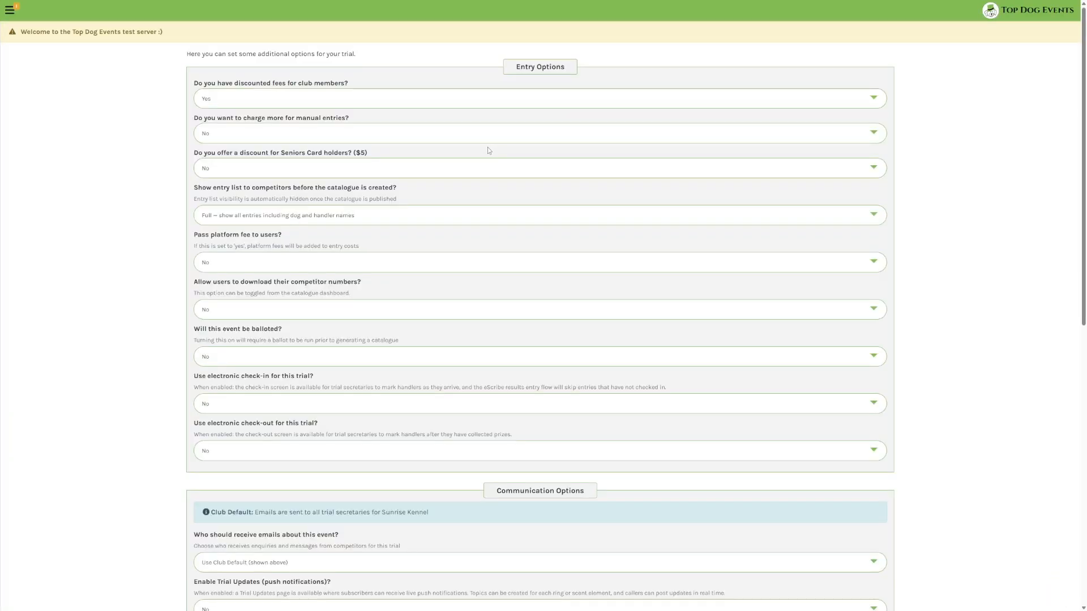
Review the trial's additional options down to the results options and the Dances with Dogs score entry detail level
scroll(206, 153, down, 4)
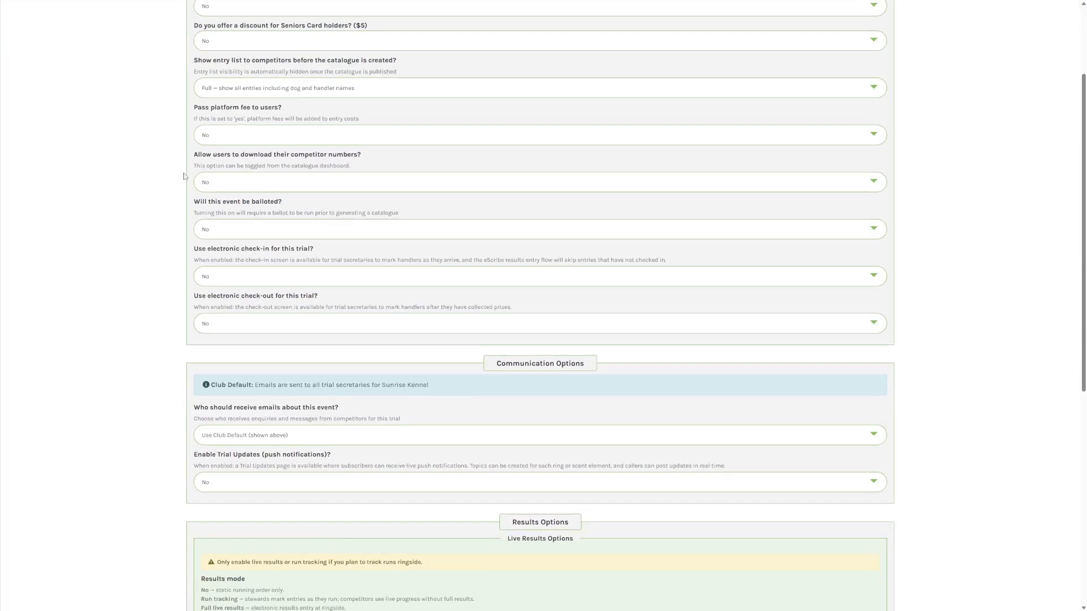
scroll(176, 193, down, 5)
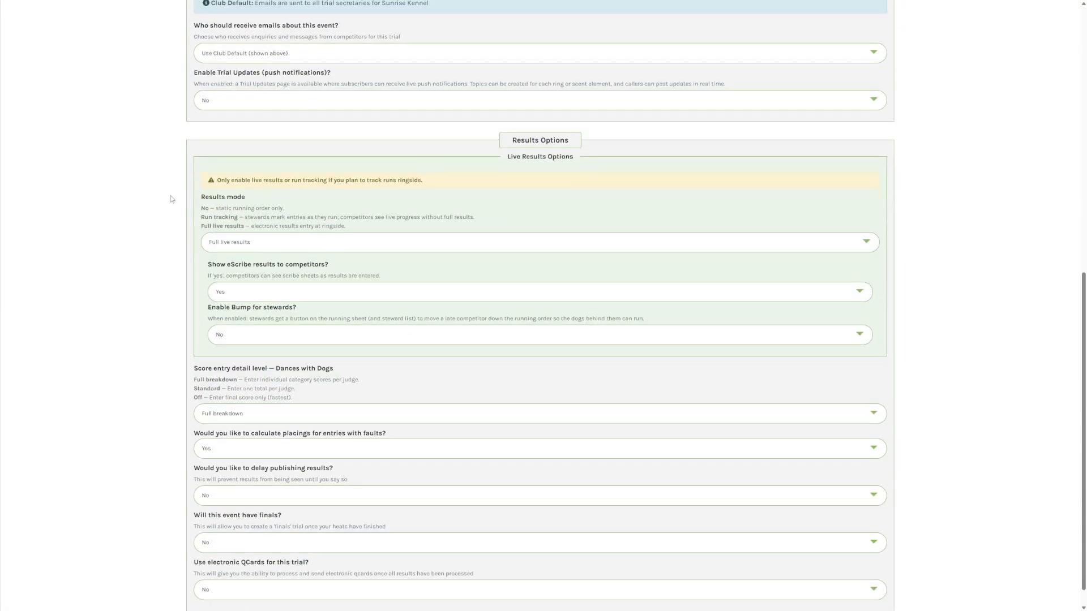
scroll(169, 213, down, 1)
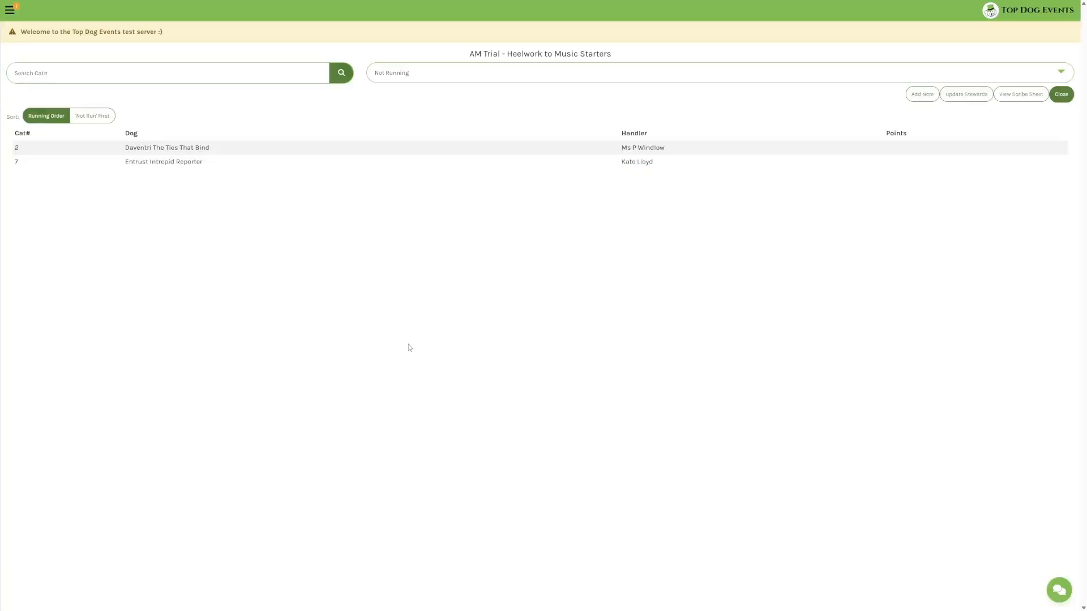
Examine the per-judge category score form for Daventri The Ties That Bind in Heelwork to Music Starters and close it
click(528, 152)
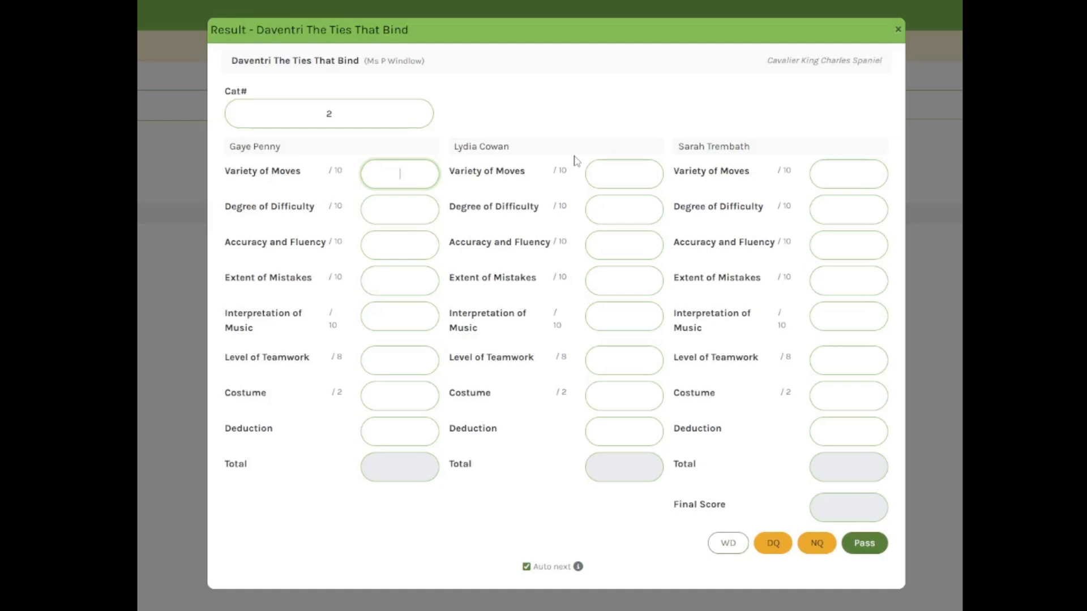
click(897, 29)
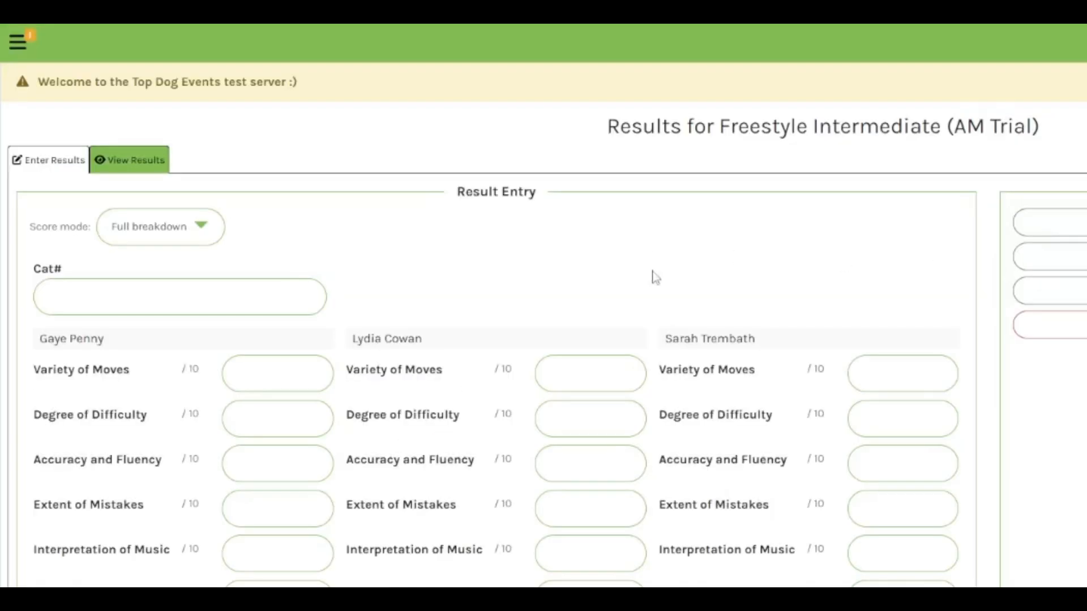
Switch the Freestyle Intermediate score mode to Standard, try Off, and return it to Standard
click(215, 230)
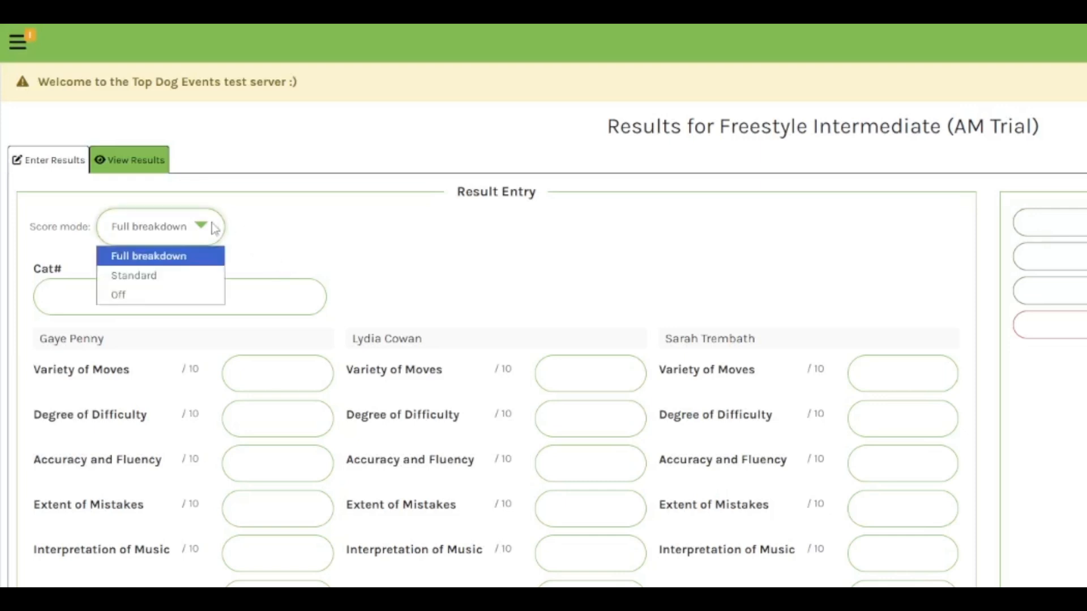
click(172, 276)
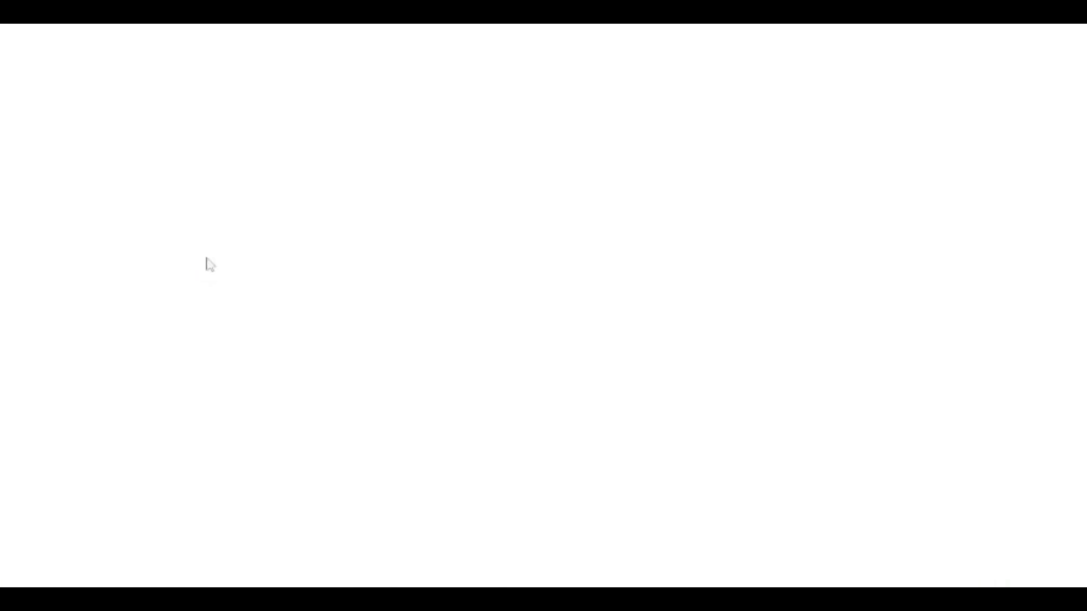
click(181, 227)
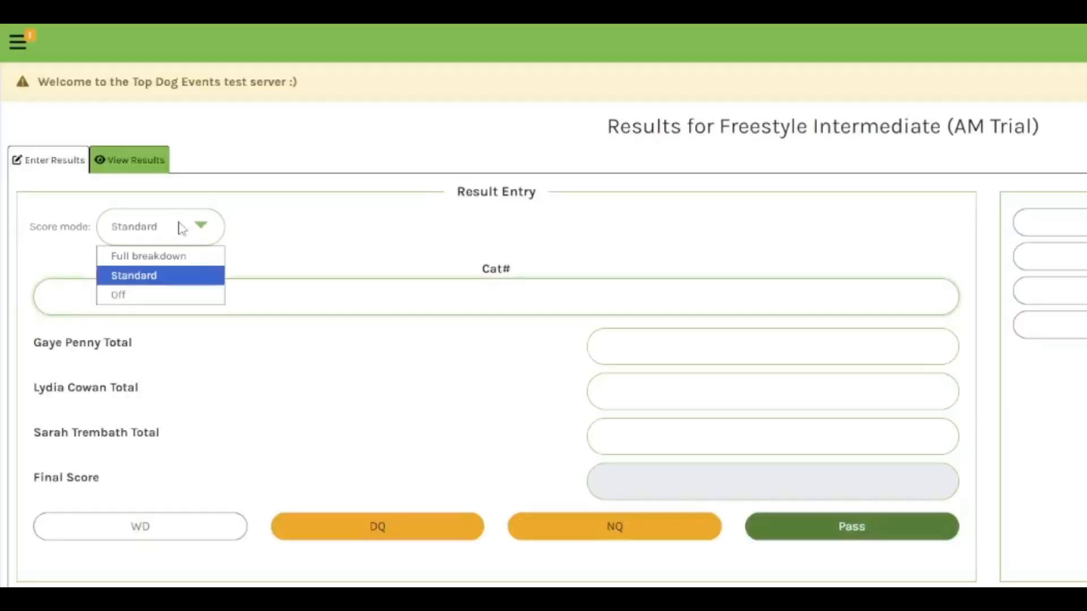
click(172, 295)
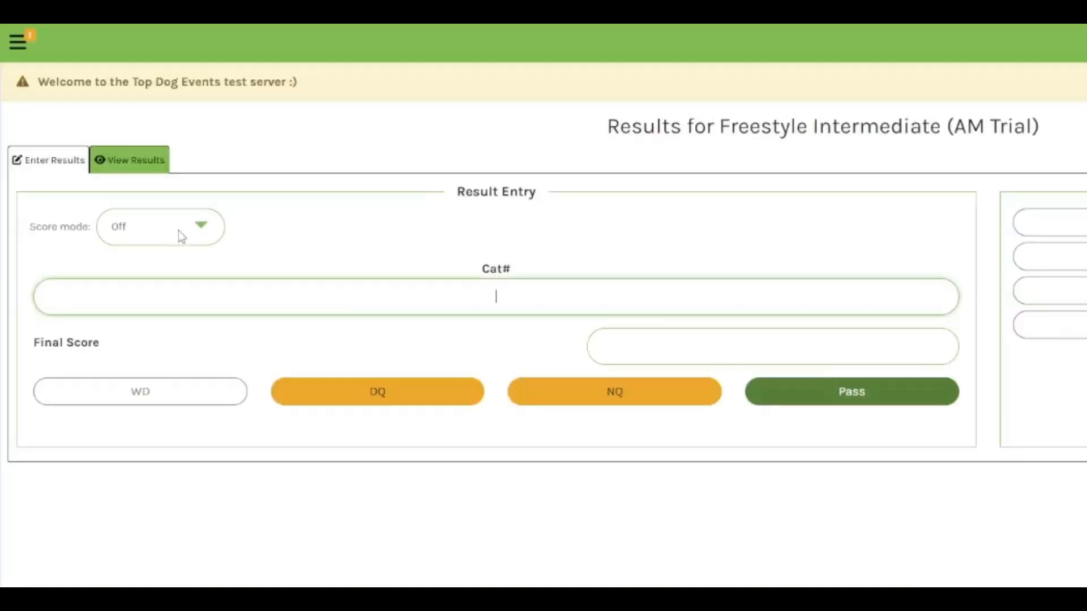
click(178, 230)
click(178, 280)
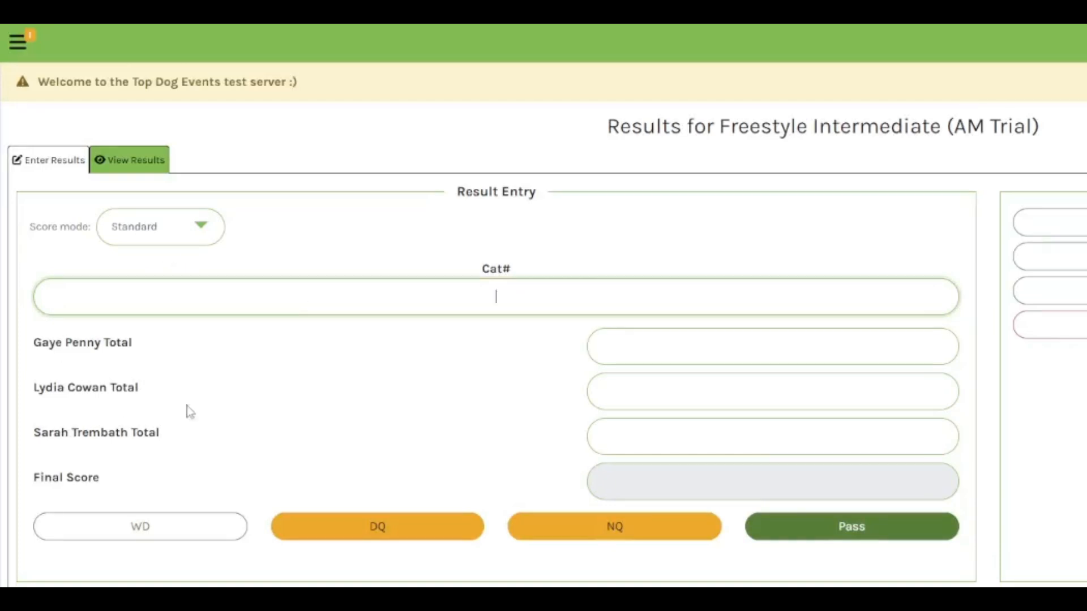
Enter a total of 55 for each of the three judges
click(823, 347)
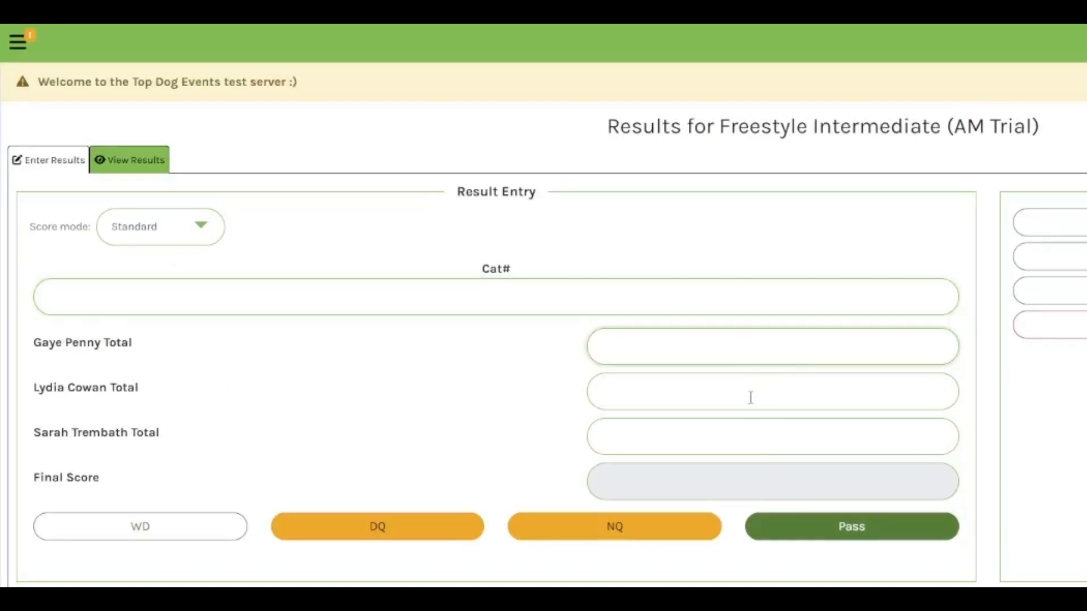
text(55)
key(Tab)
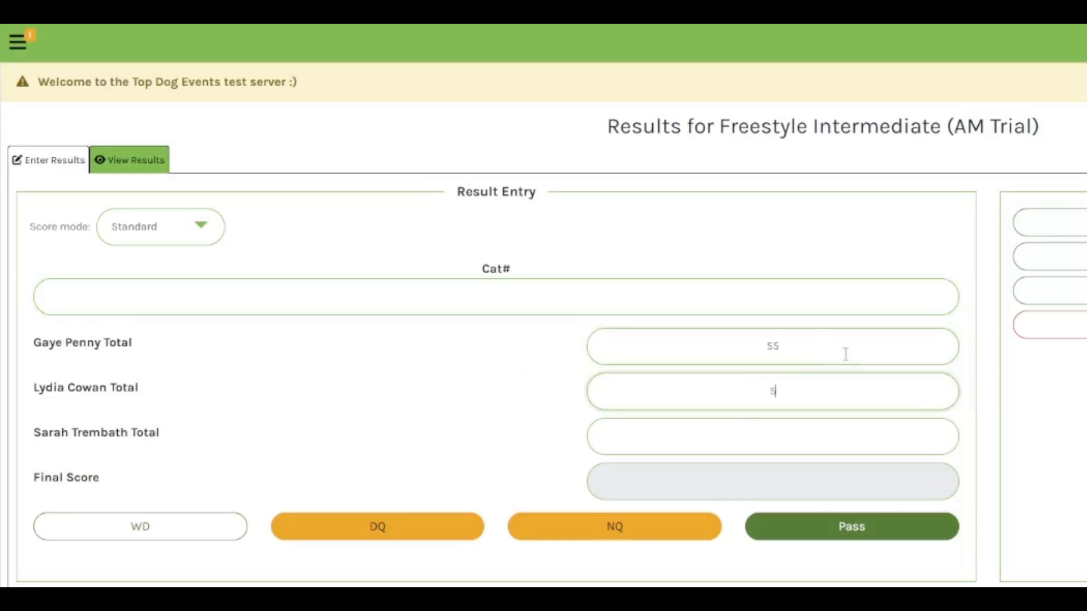
text(55)
key(Tab)
text(55)
key(Tab)
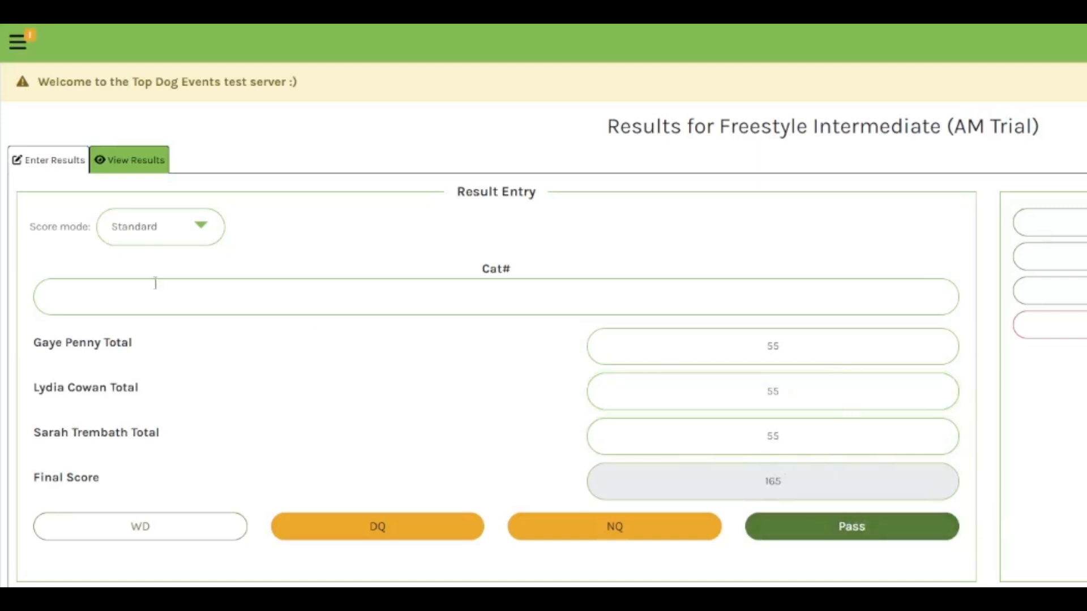
Try the Off score mode with its single final score field, then set the score mode back to Standard
click(163, 228)
click(122, 294)
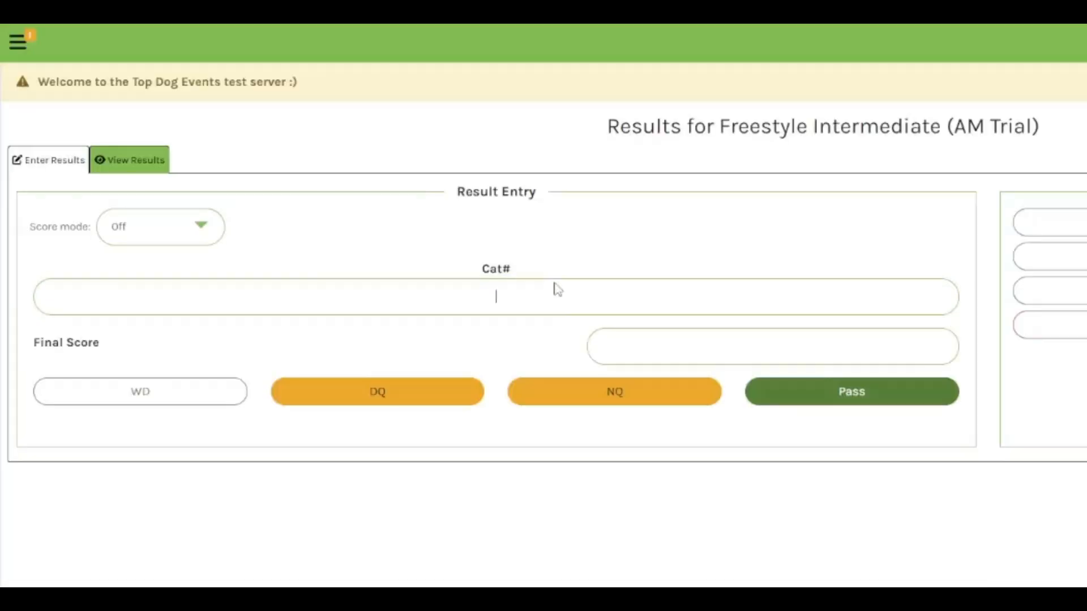
click(765, 341)
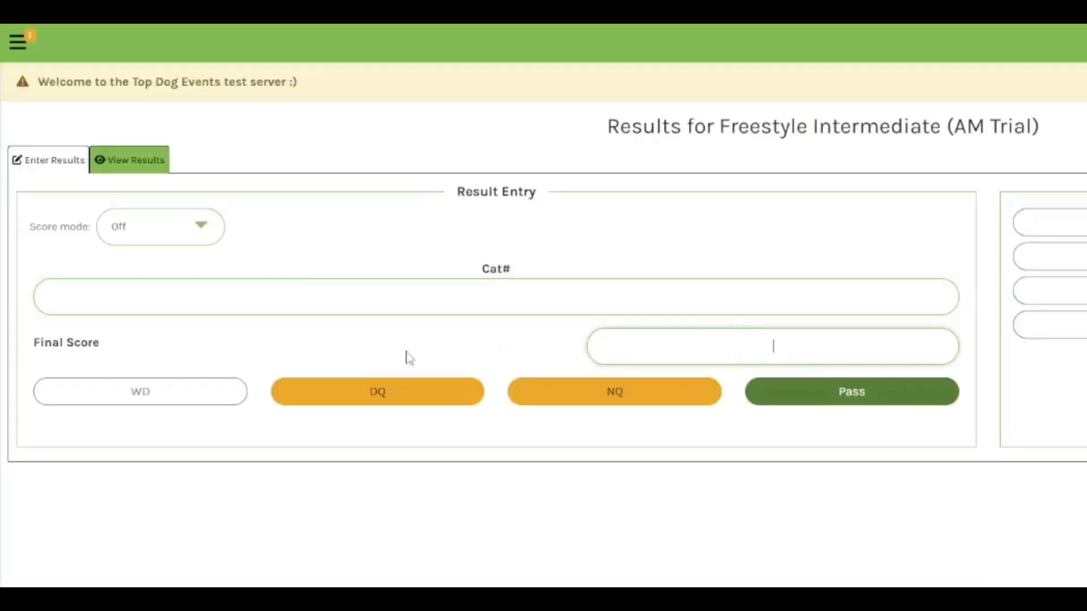
click(173, 229)
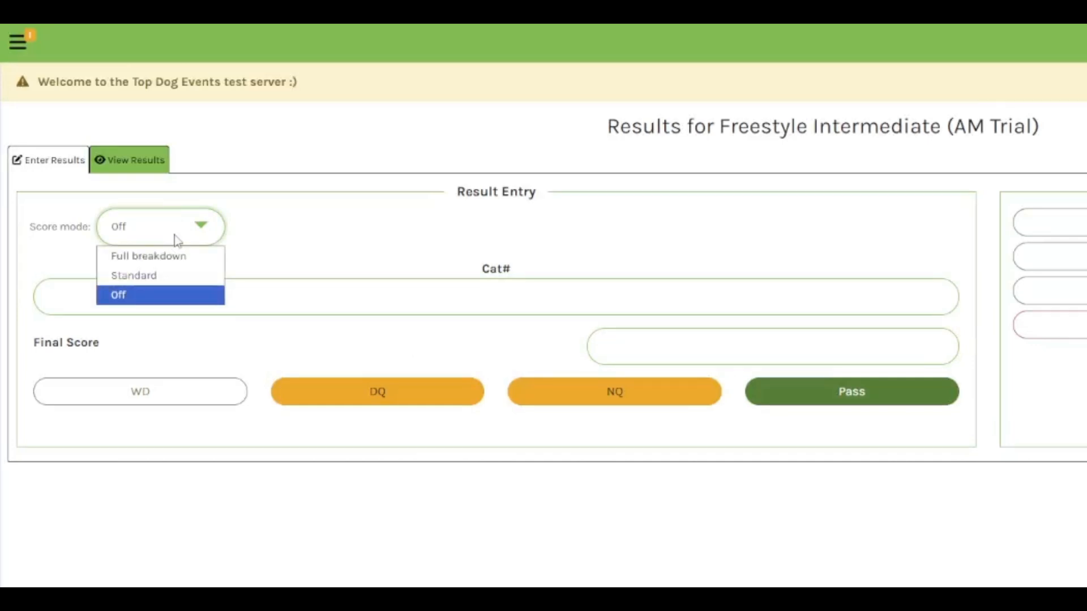
click(147, 277)
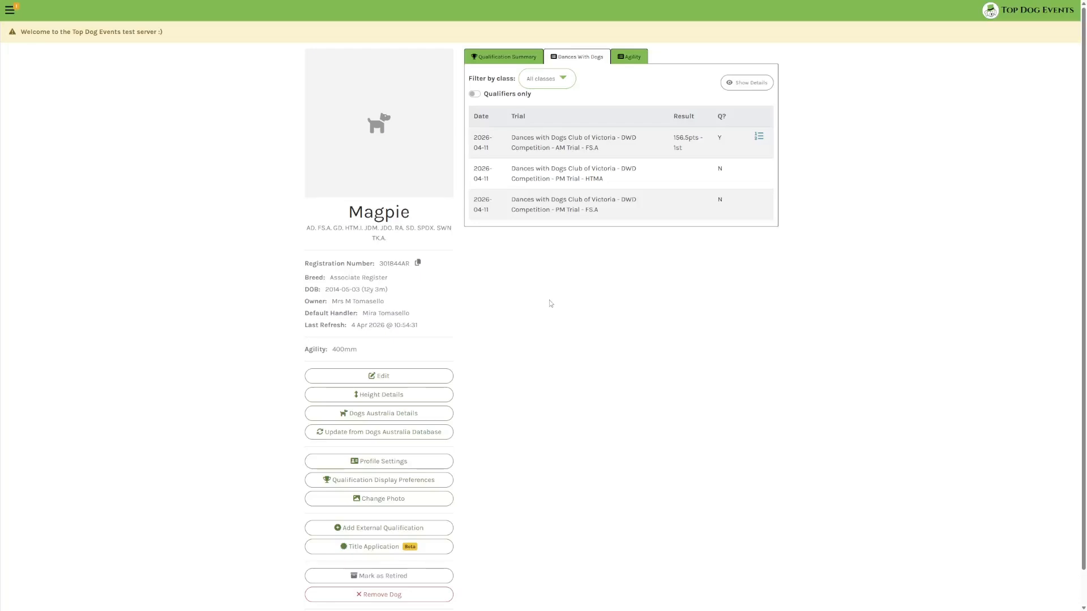
View the score breakdown of Magpie's AM Trial FS.A result and close it
click(760, 139)
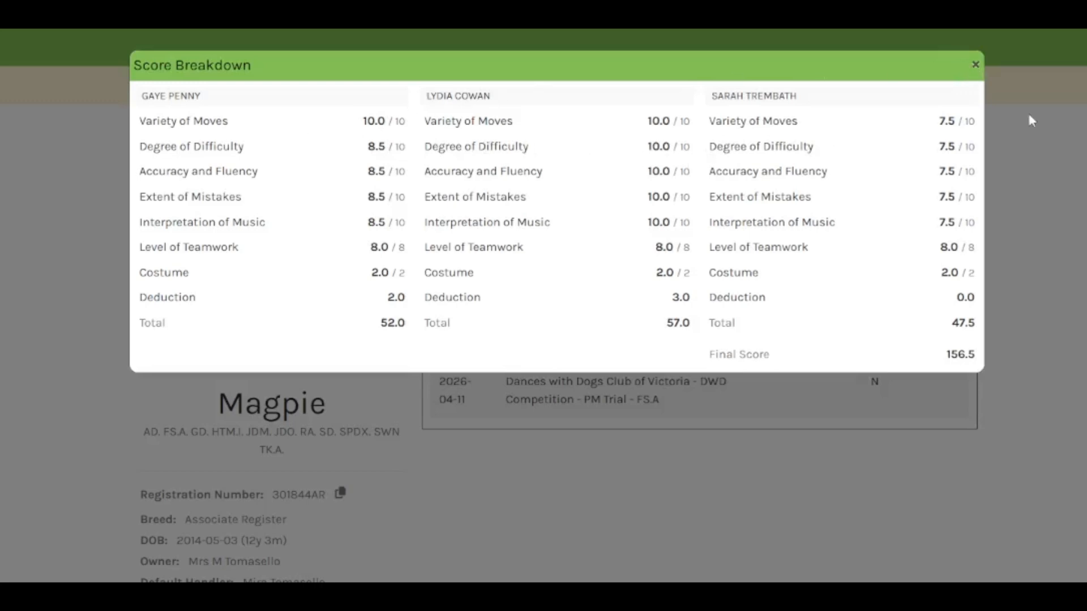
click(975, 66)
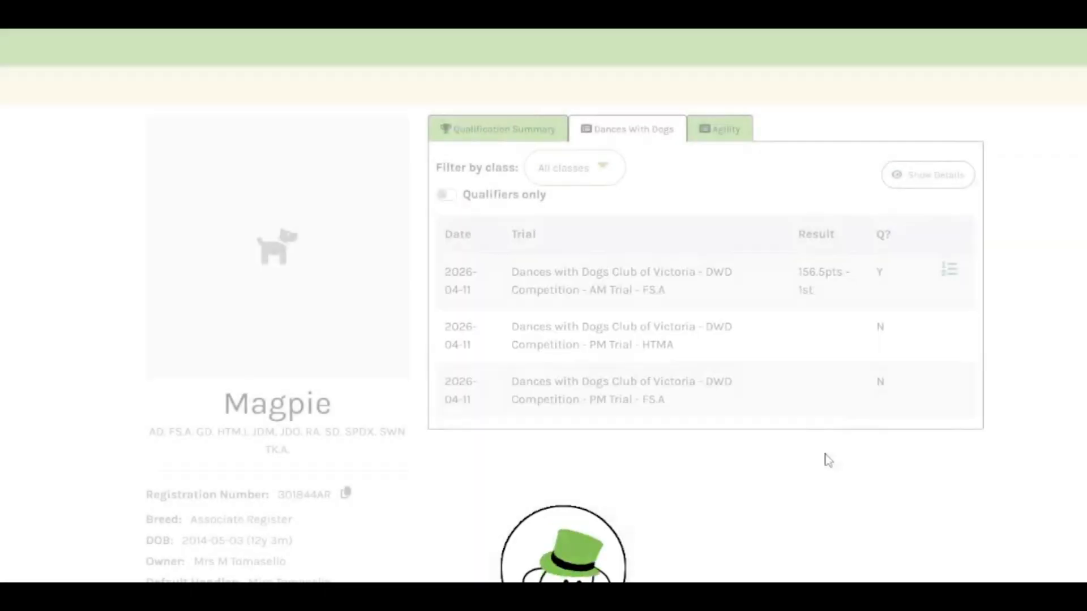
Examine the Interior Excellent result form for Hanafor Mercury Rising, toggling time entry to seconds and back, and close it
key(ctrl+Tab)
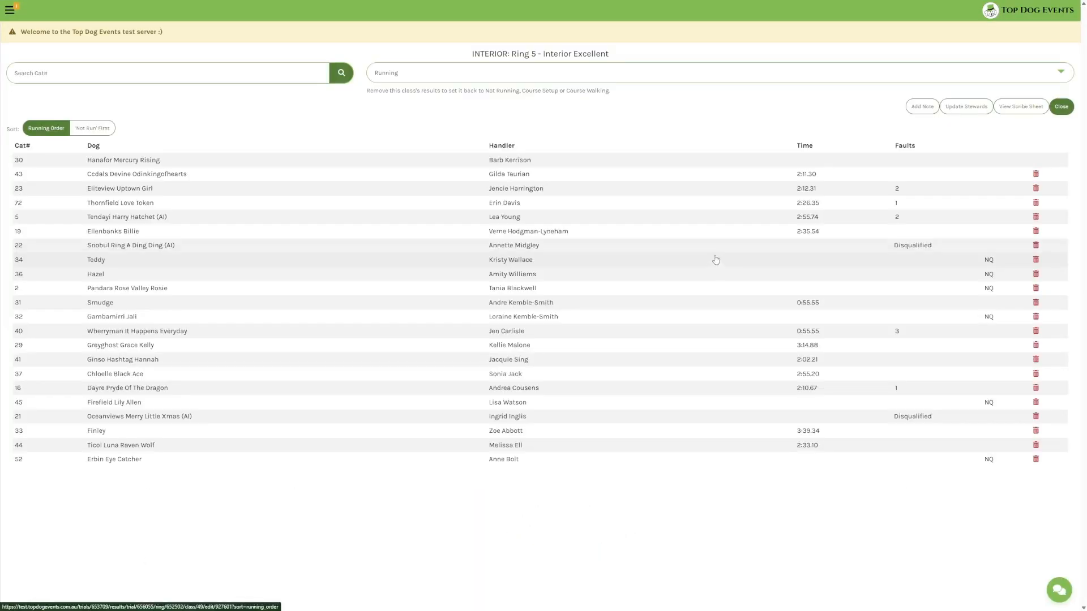
click(604, 161)
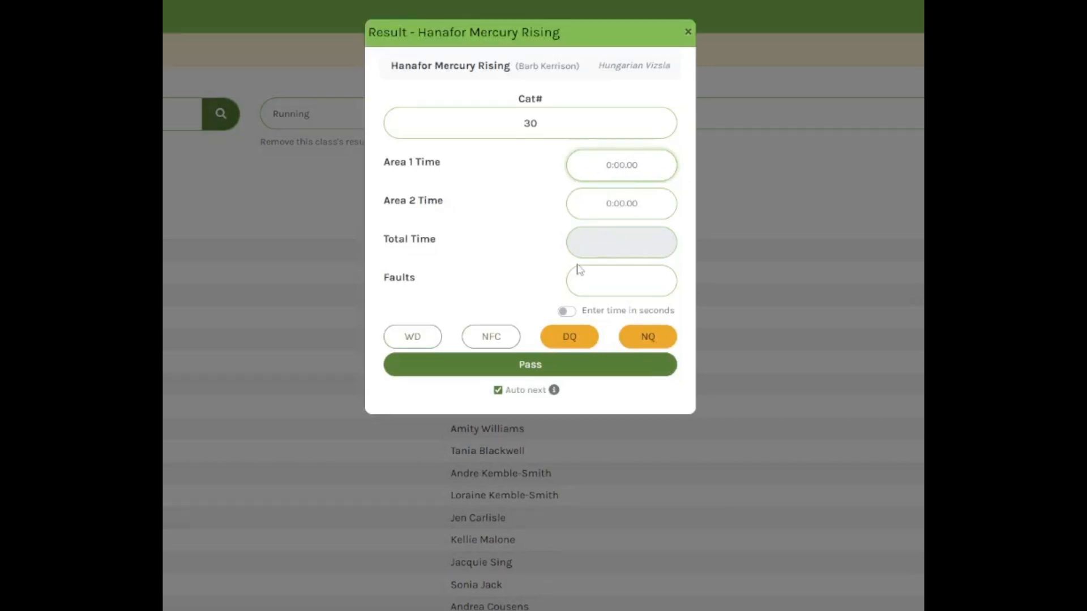
click(571, 312)
click(571, 312)
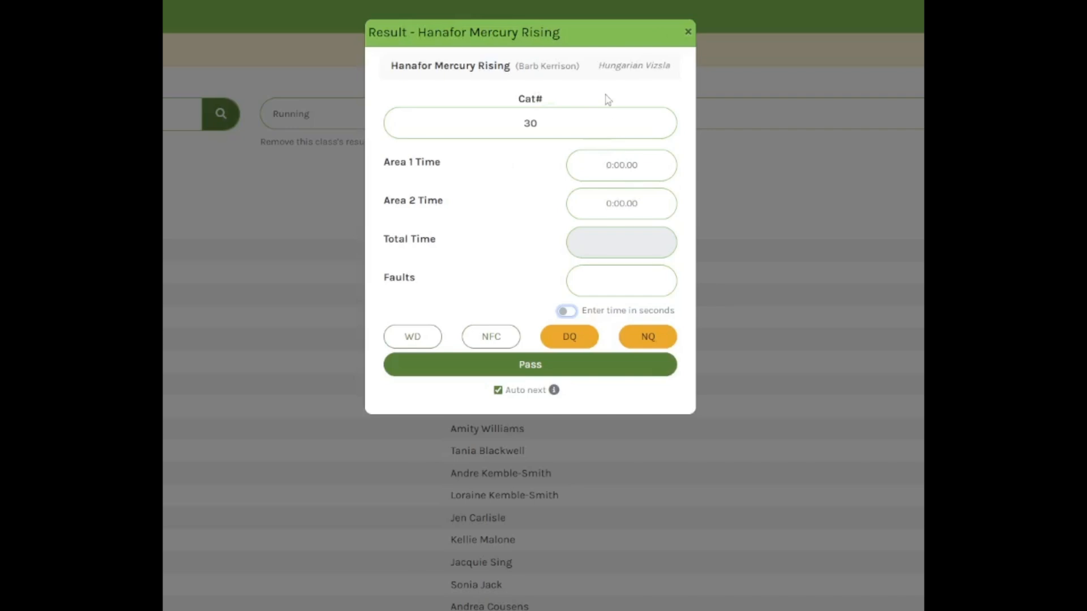
click(689, 32)
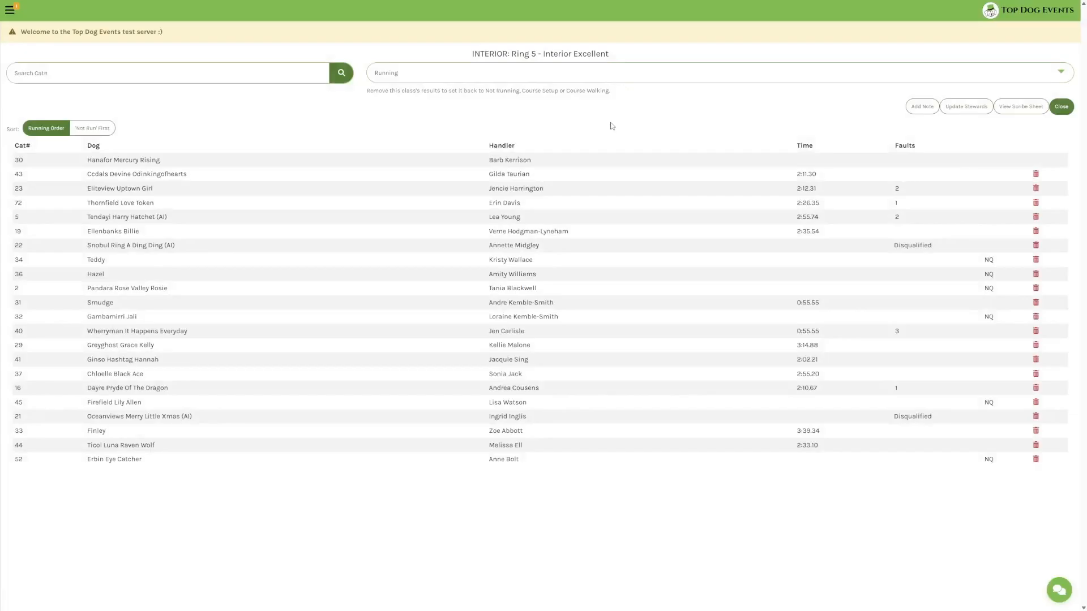
Examine the search area time fields in the Interior Masters result form for Colard Moonraker and close it
key(ctrl+Tab)
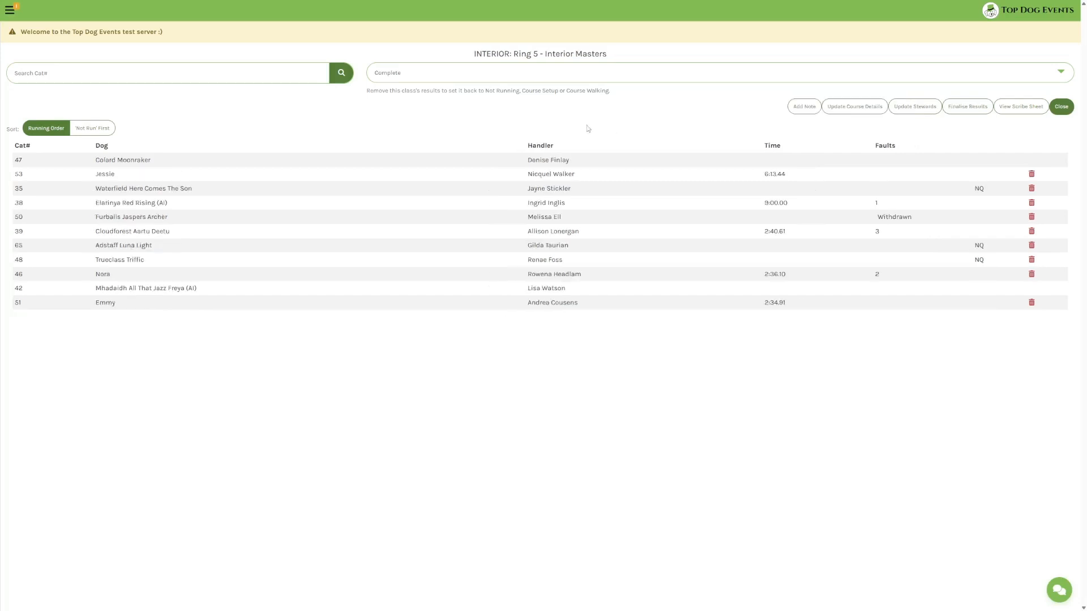
click(594, 164)
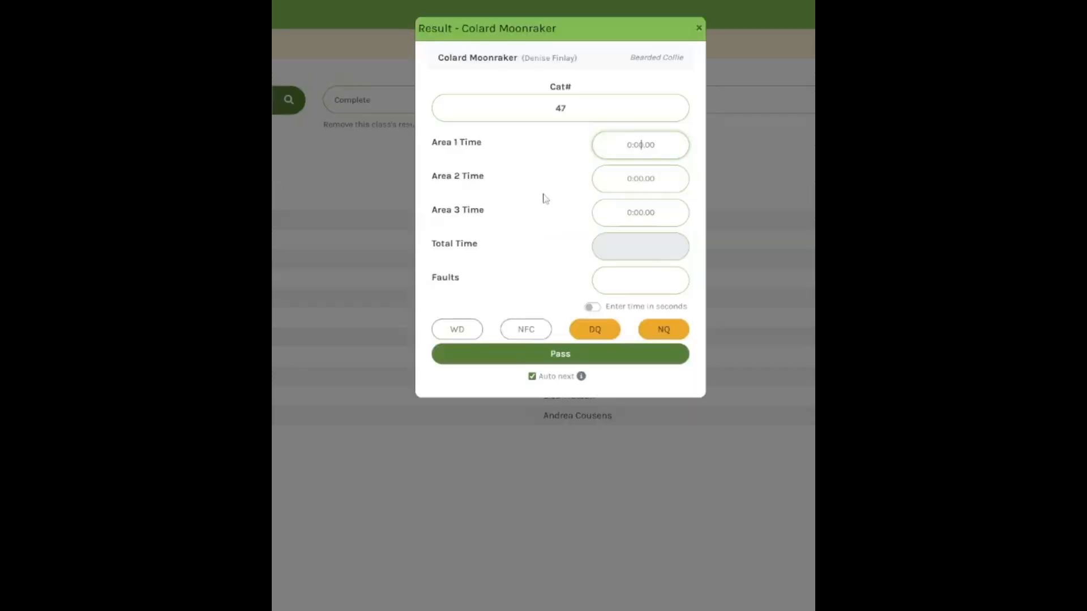
click(698, 27)
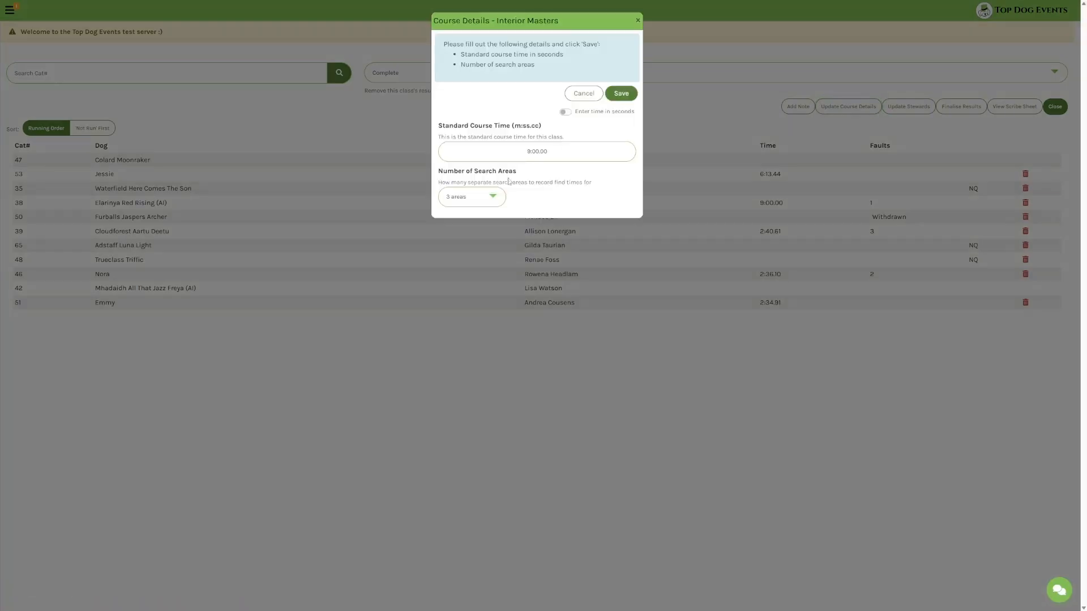
Set the number of search areas for Interior Masters to 2 areas and save the course details
click(498, 195)
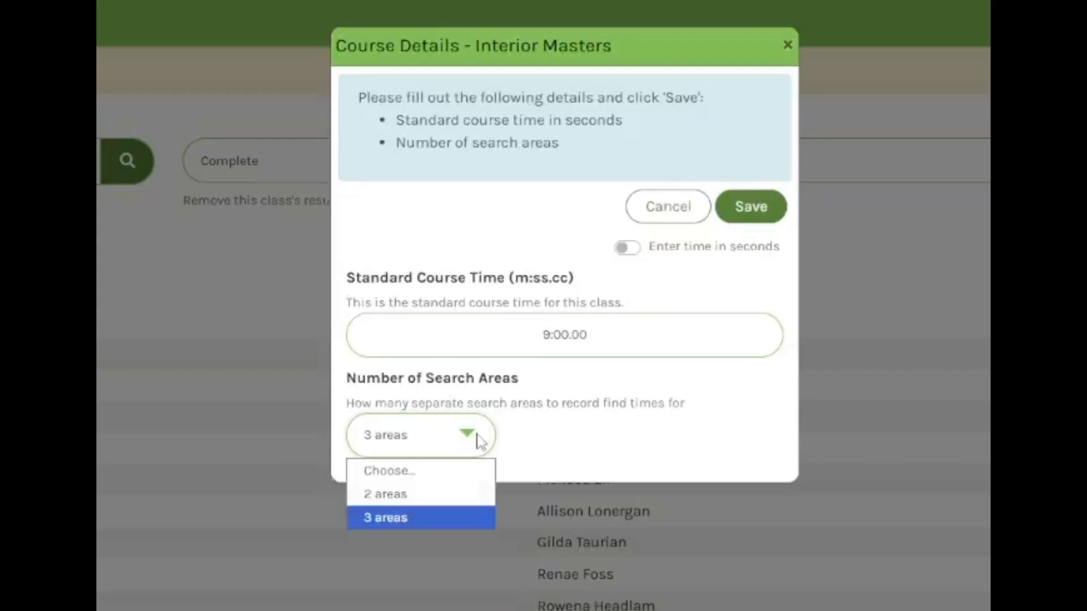
click(442, 503)
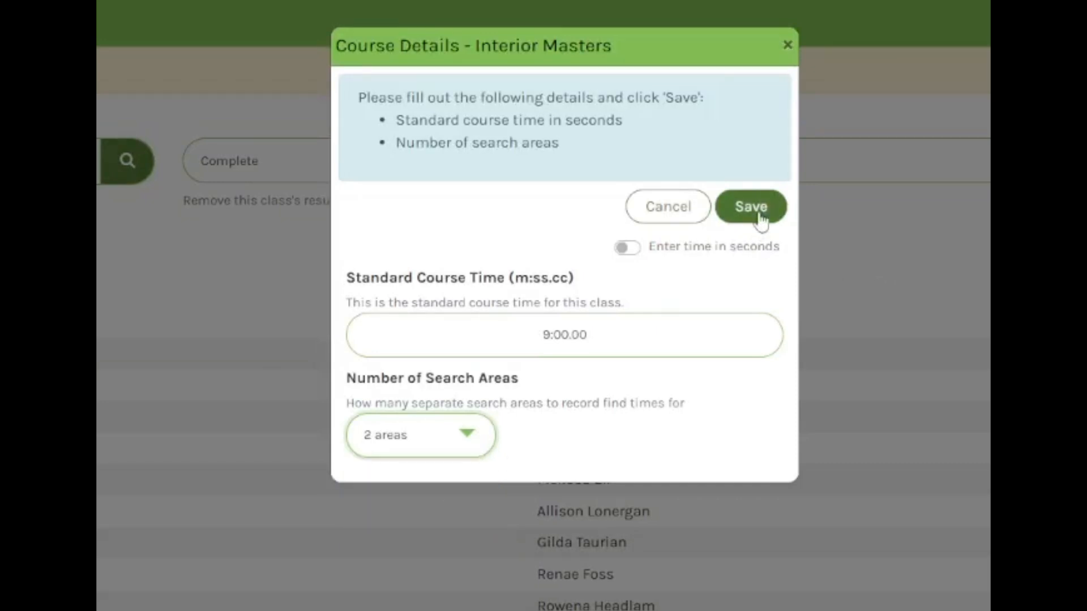
click(756, 216)
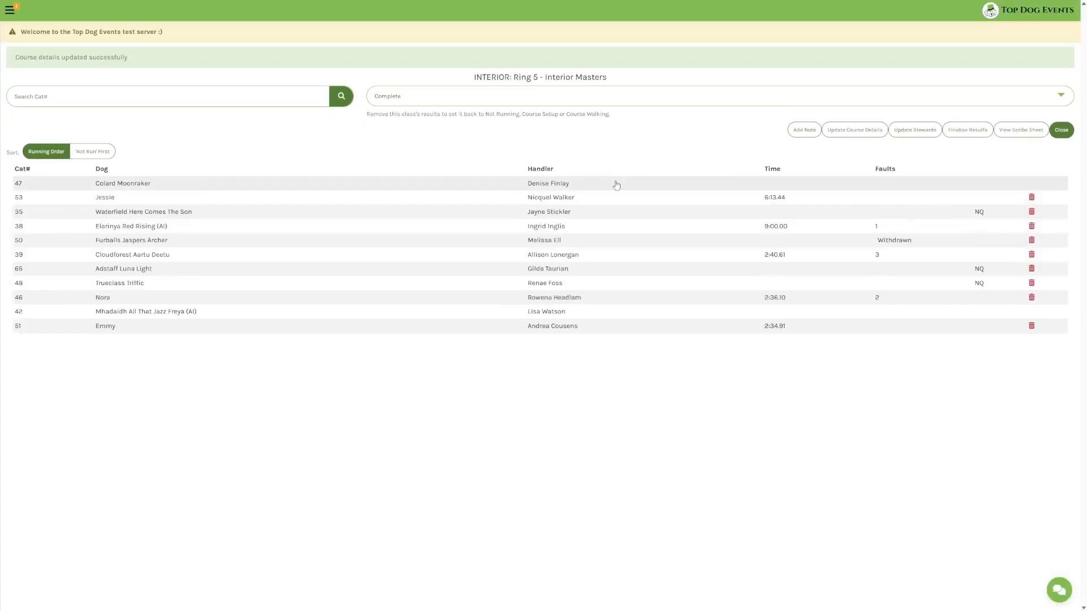
click(615, 185)
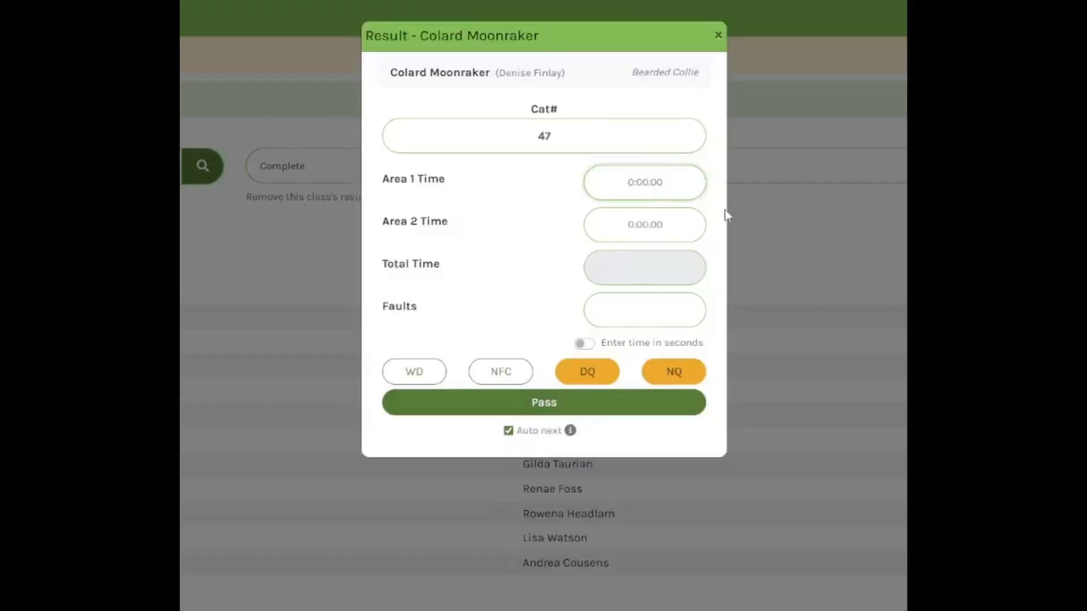
text(01552201)
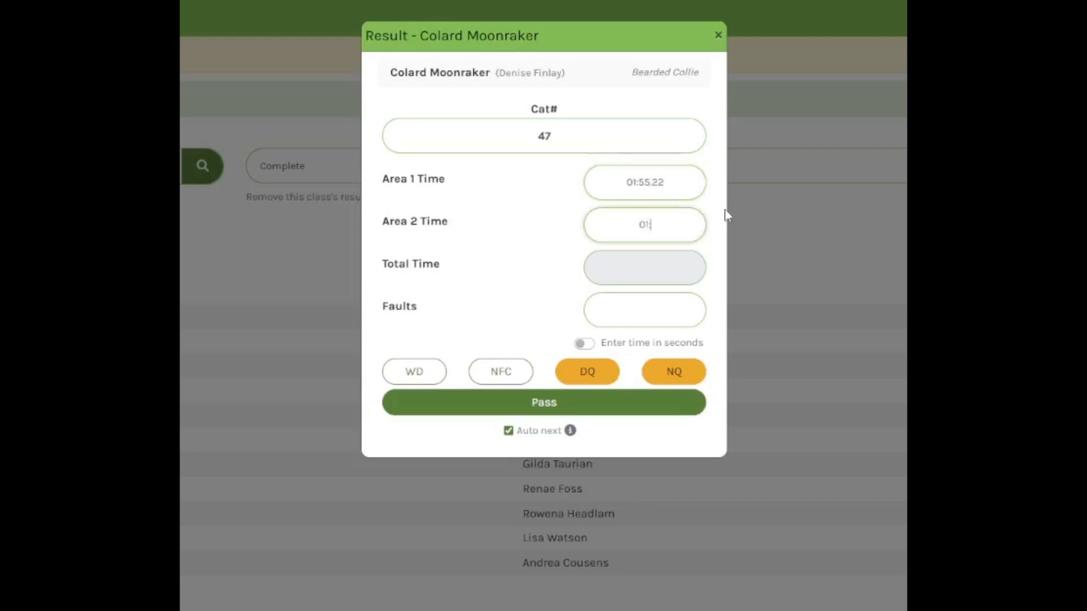
text(5522)
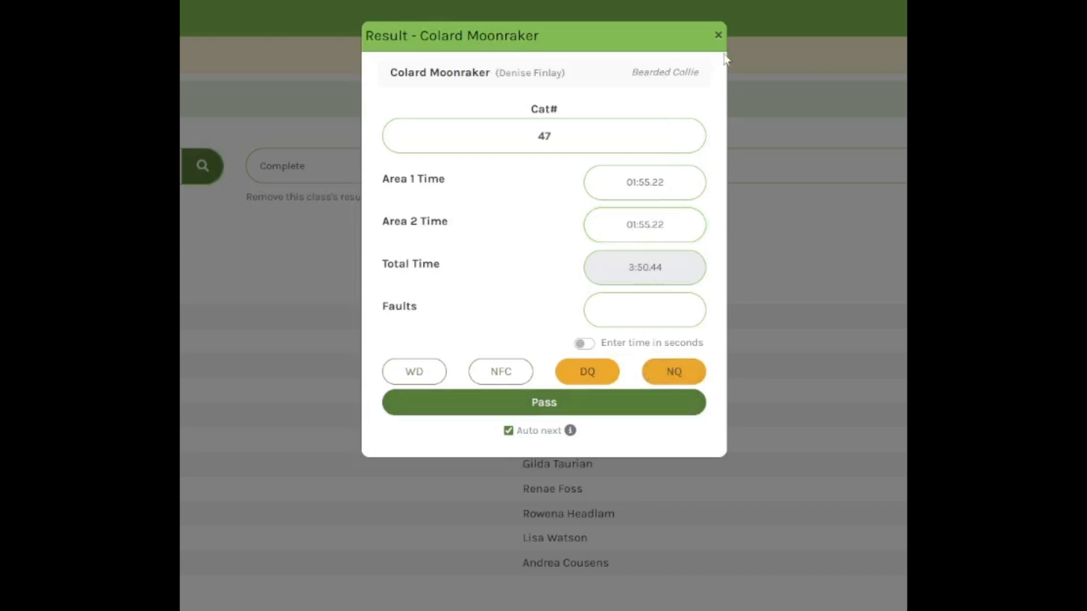
click(548, 405)
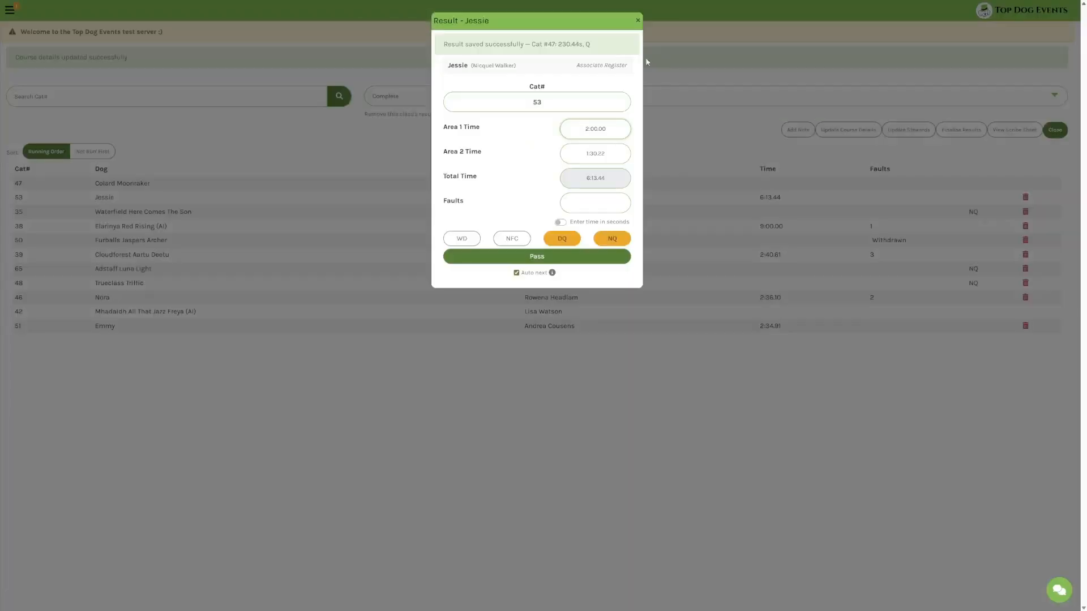
click(718, 35)
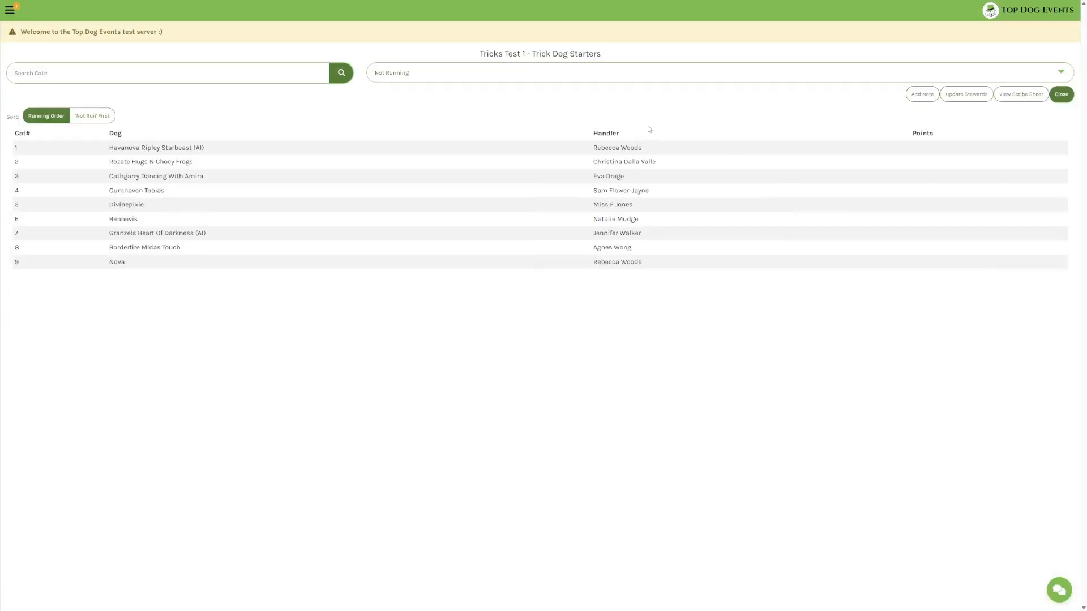
Open the result forms for Havanova Ripley Starbeast in Trick Dog Starters and Nighthaven Jedi Warrior in Lure Pursuit Excellent to examine their score fields
click(334, 149)
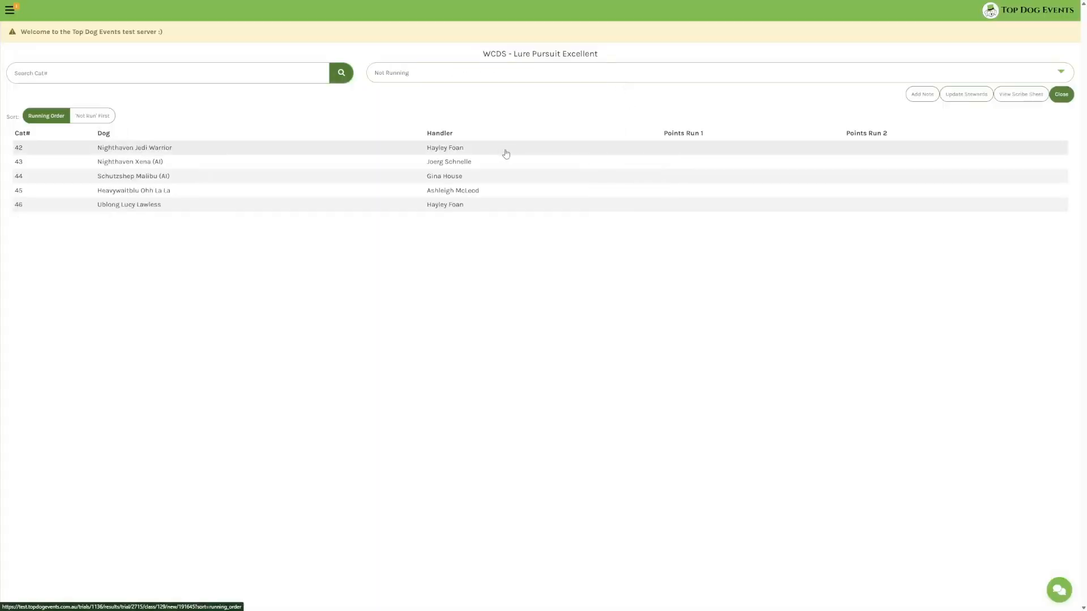
click(490, 150)
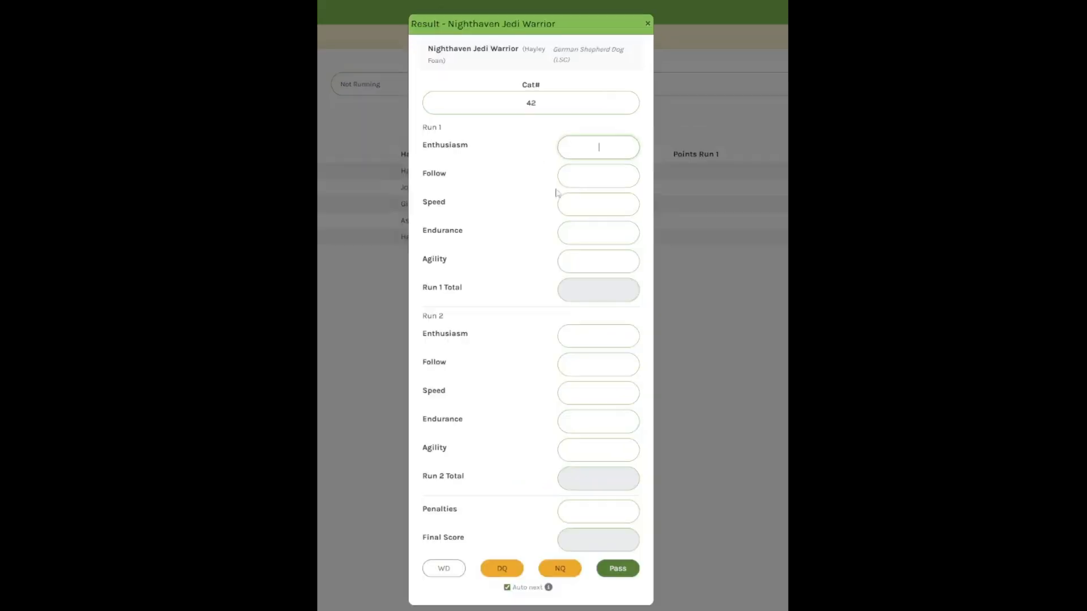